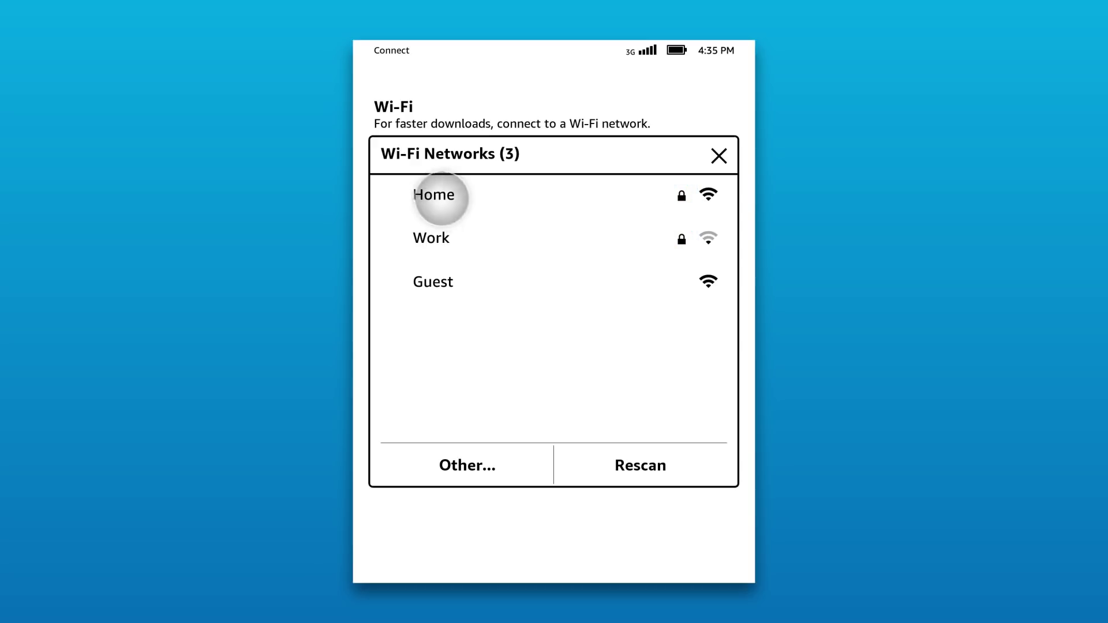
# Select the secured Home Wi-Fi network to bring up its password prompt.
pyautogui.click(433, 195)
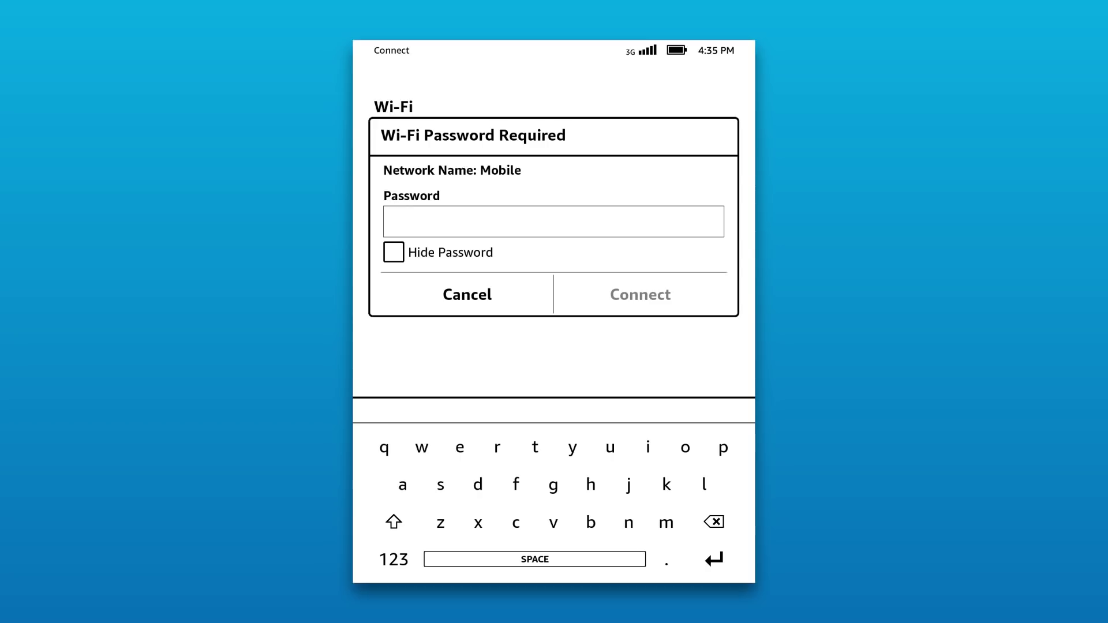
# Enter the Home network password with Hide Password checked, then connect.
pyautogui.click(394, 560)
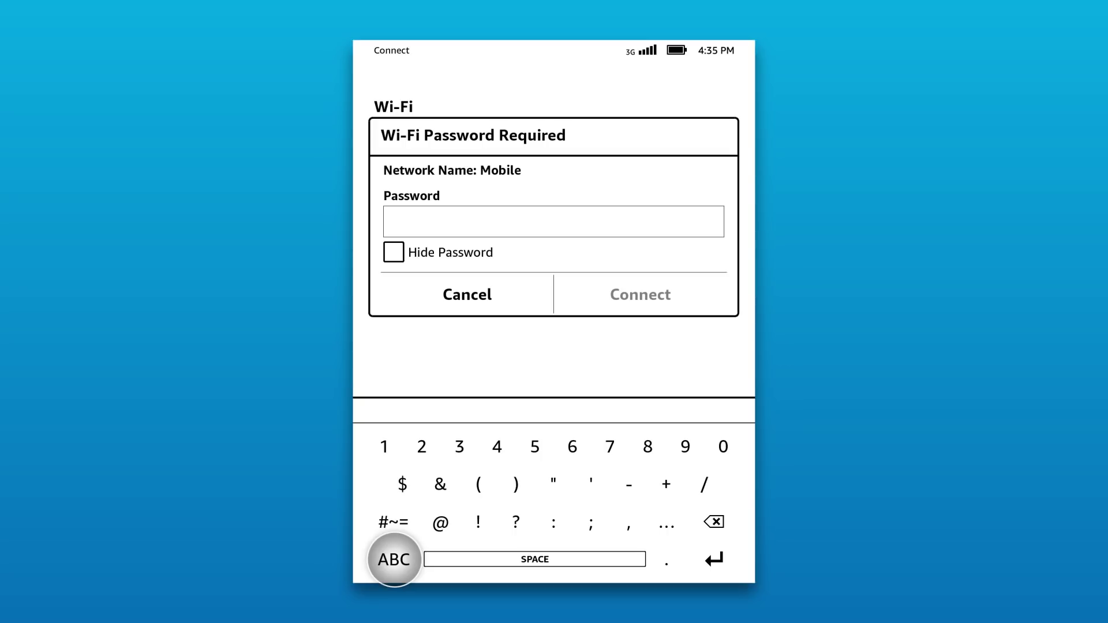
pyautogui.click(393, 559)
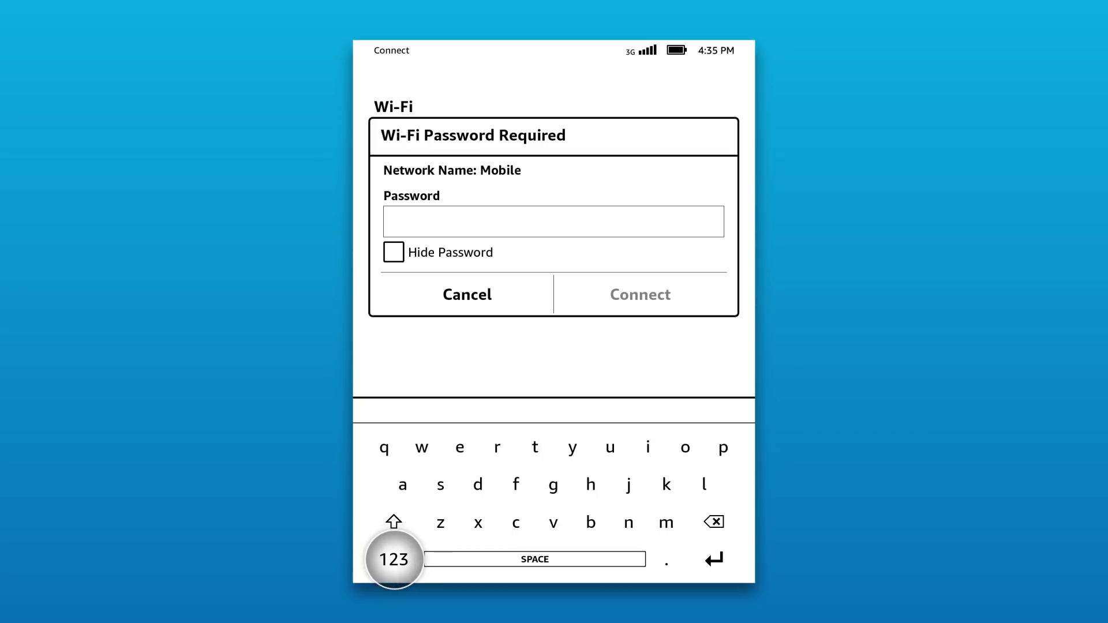
pyautogui.click(394, 522)
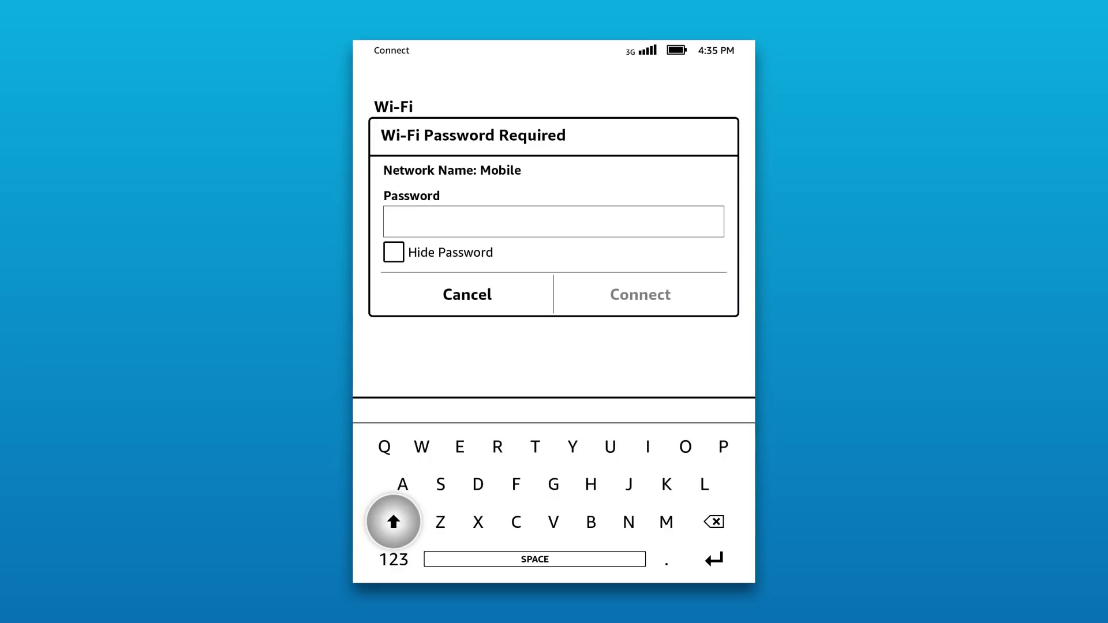
pyautogui.click(394, 522)
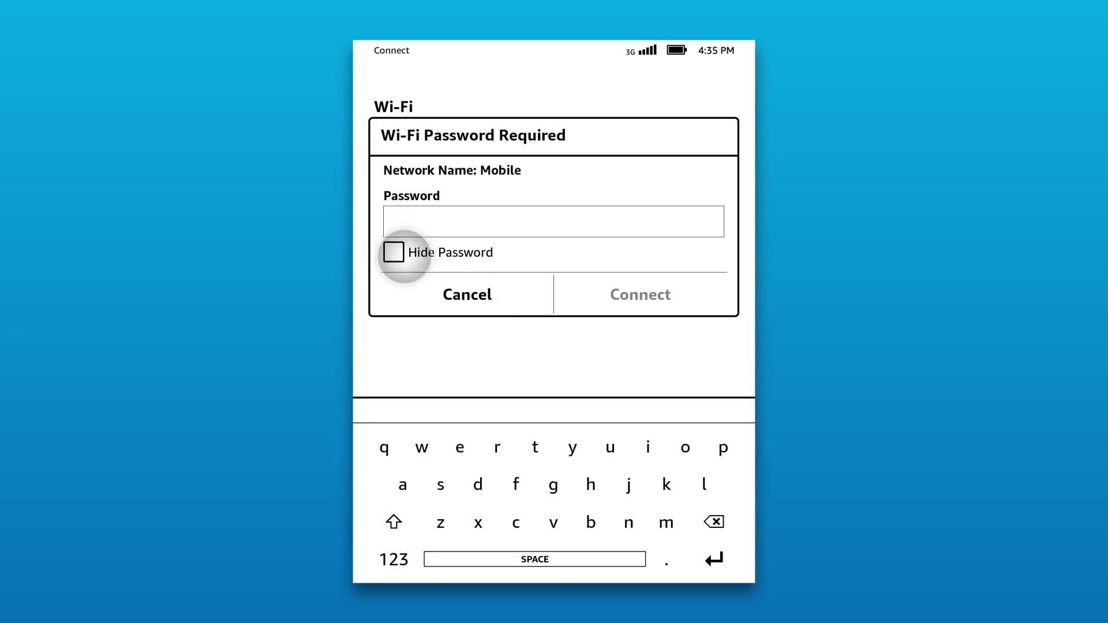
pyautogui.click(394, 252)
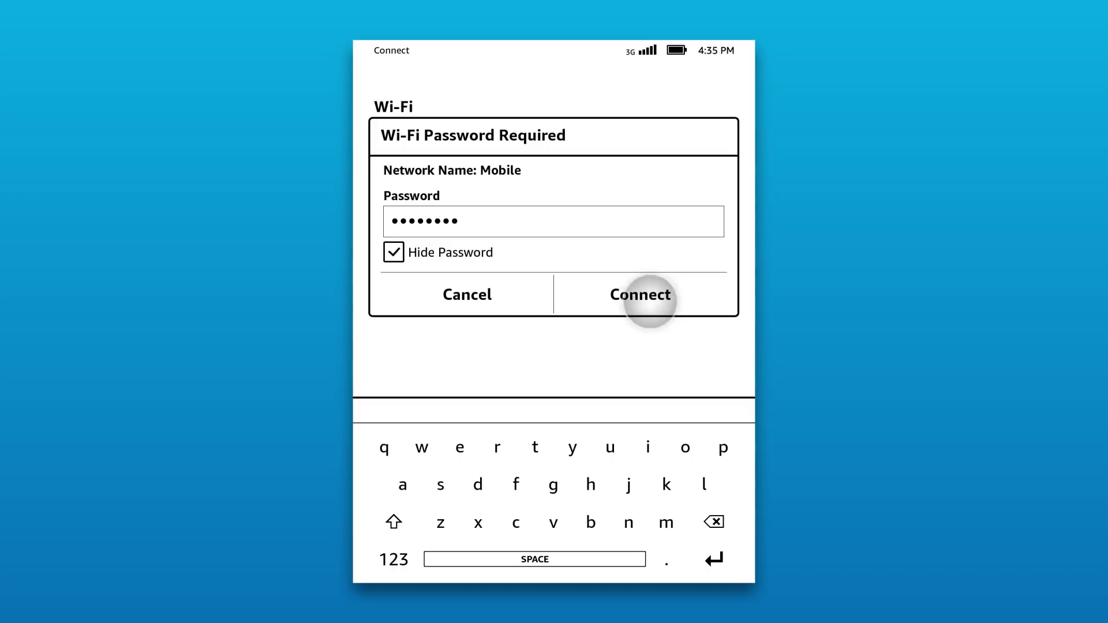
pyautogui.click(641, 294)
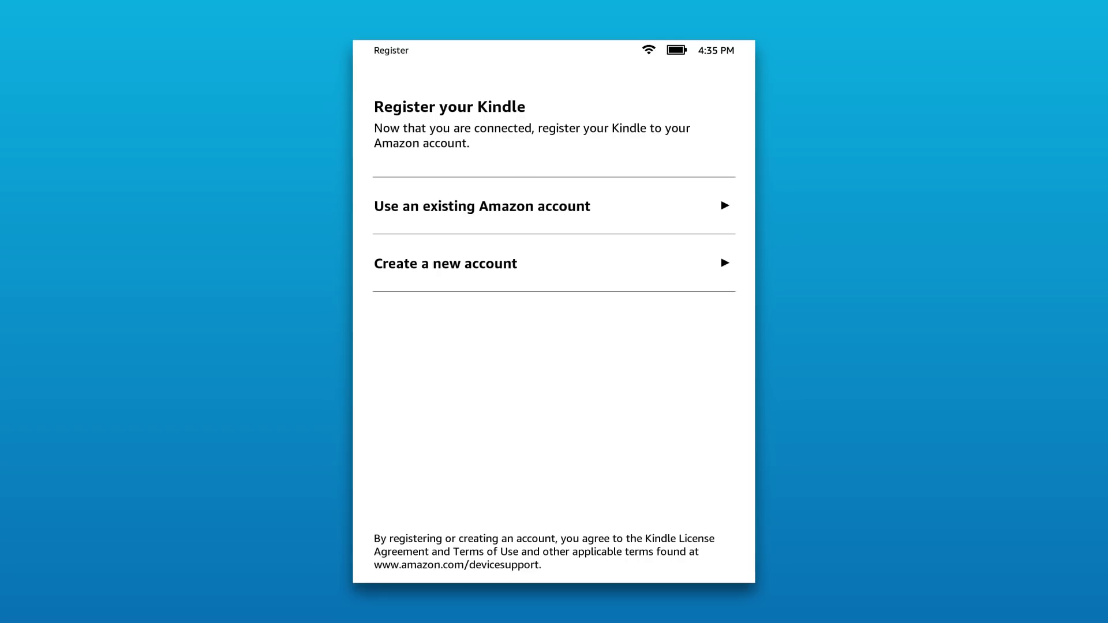
pyautogui.click(485, 206)
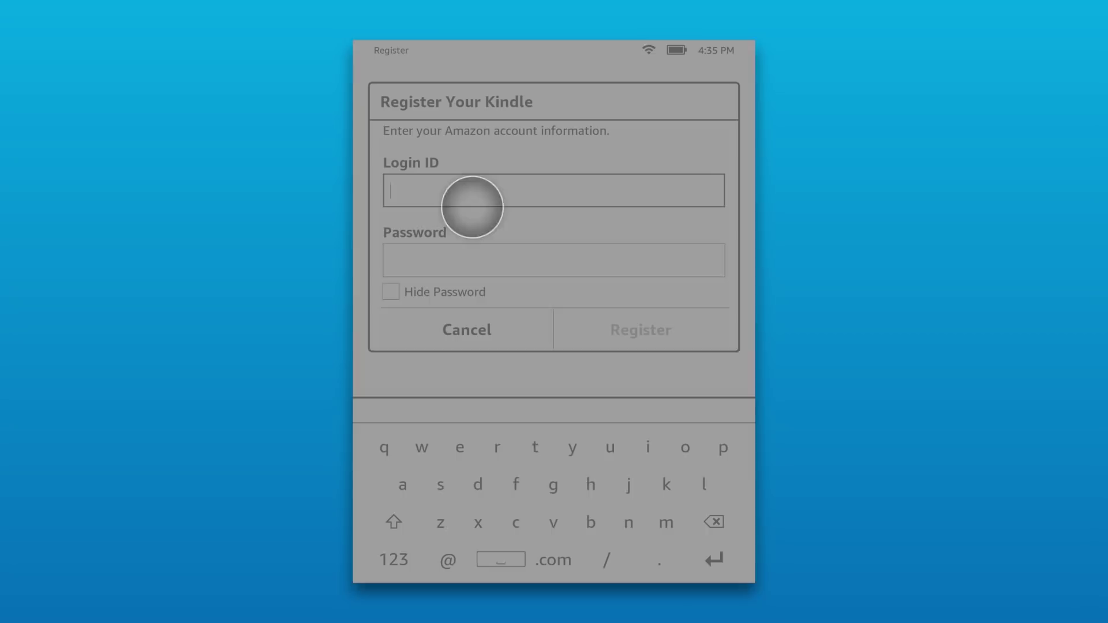
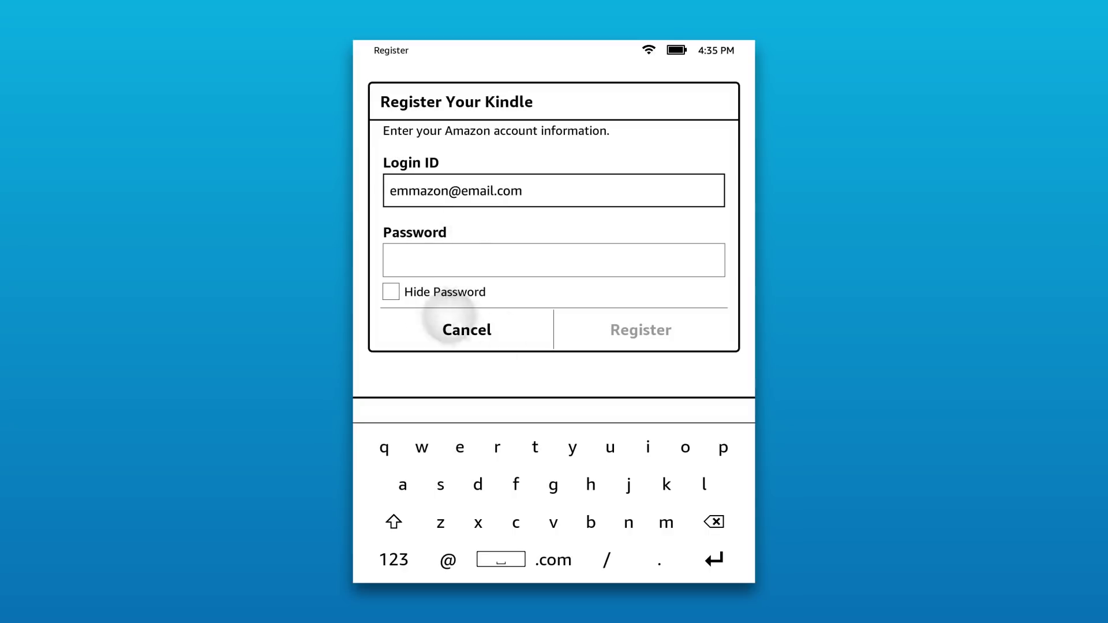
pyautogui.click(392, 292)
pyautogui.write('•••••••')
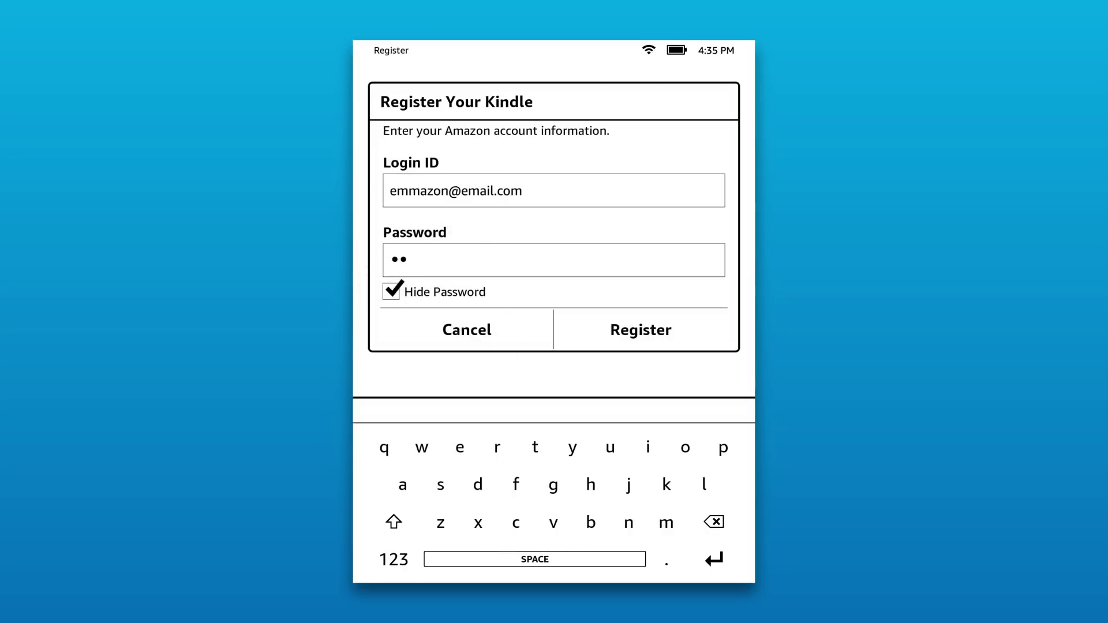
pyautogui.write('•')
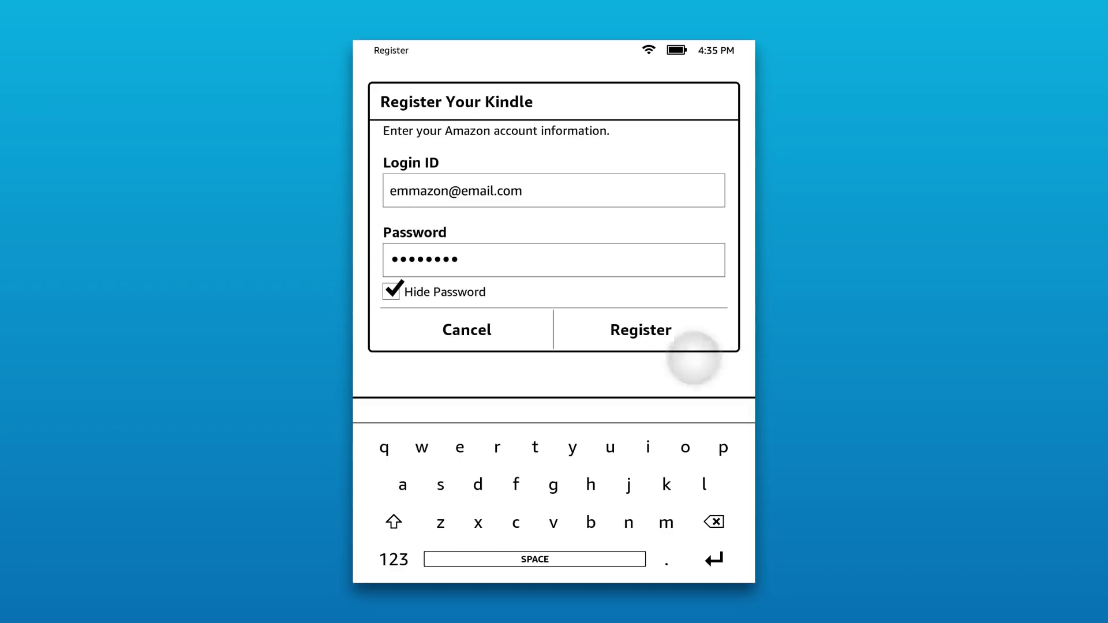
pyautogui.click(641, 330)
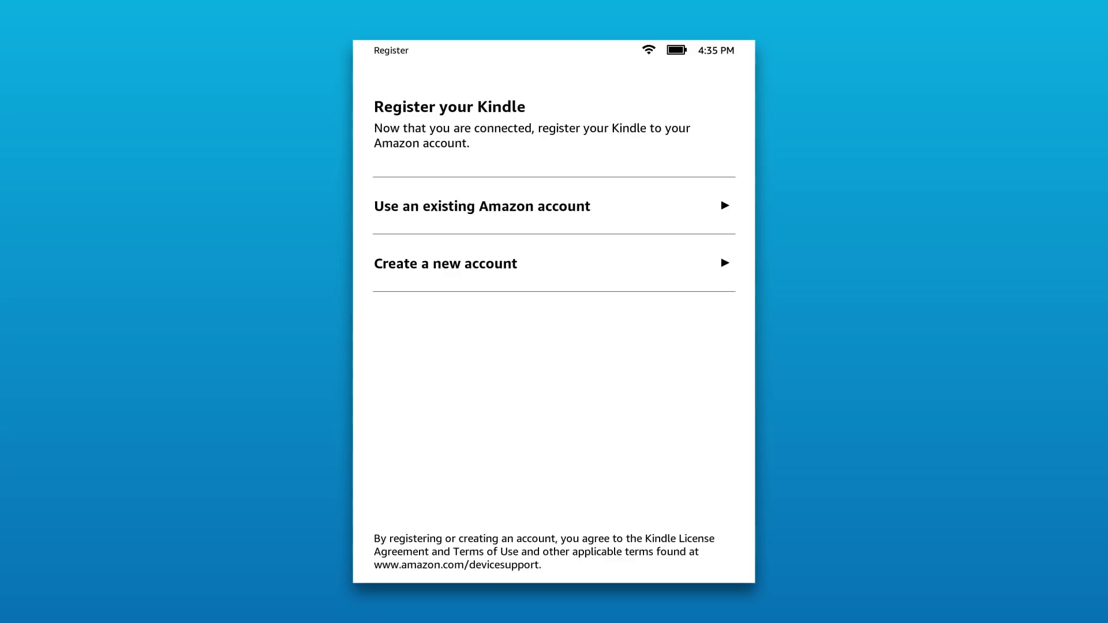
# Start a new Amazon account and submit Facebook email and password for linking.
pyautogui.click(431, 264)
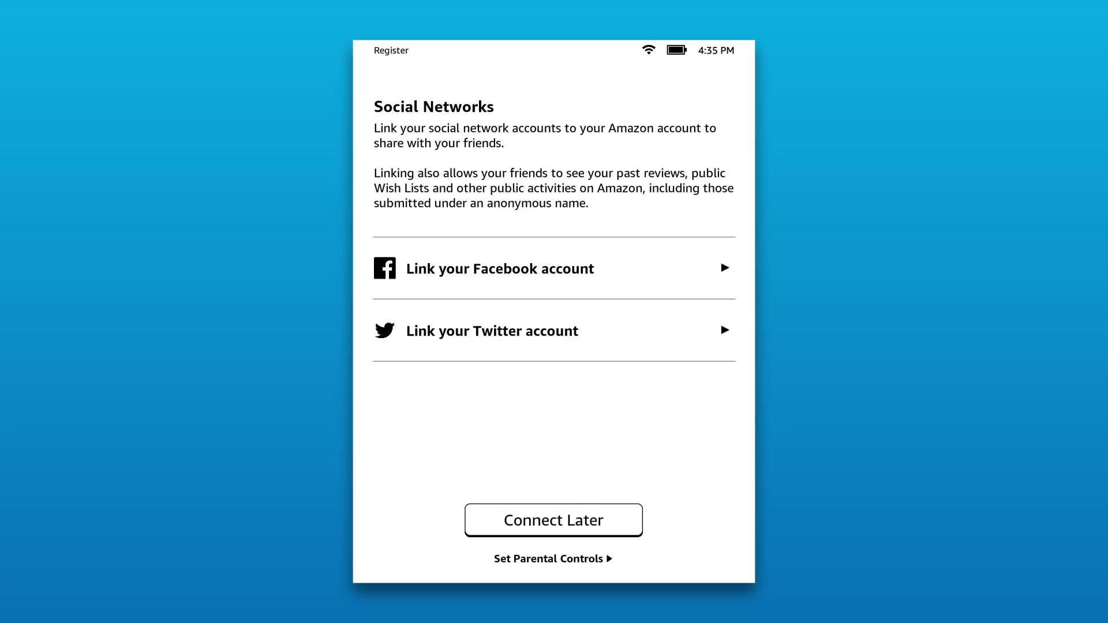
pyautogui.click(494, 268)
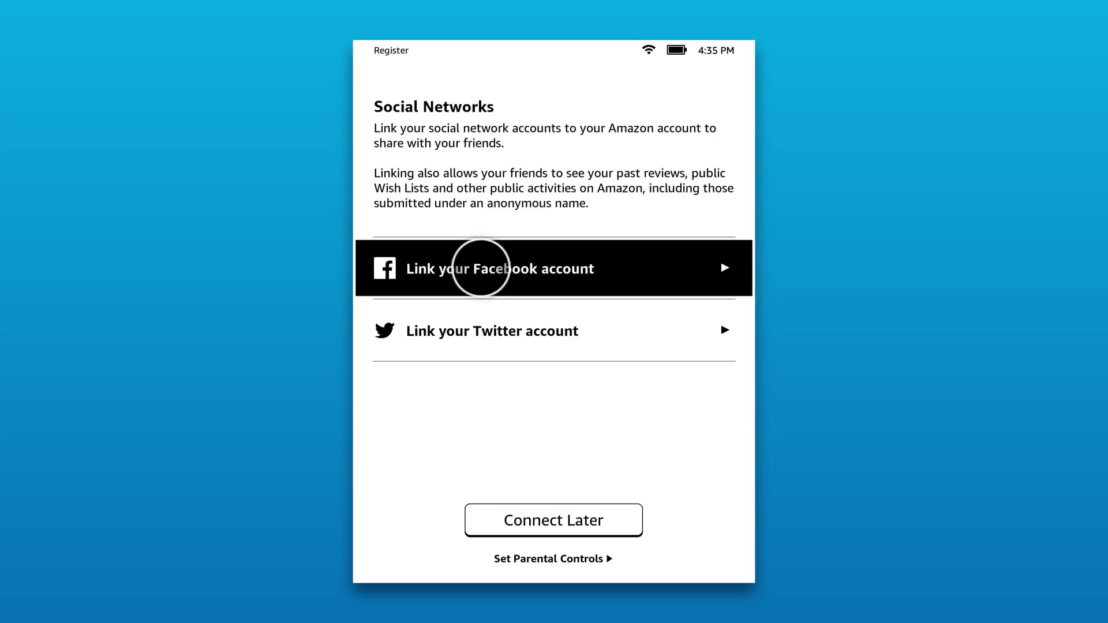
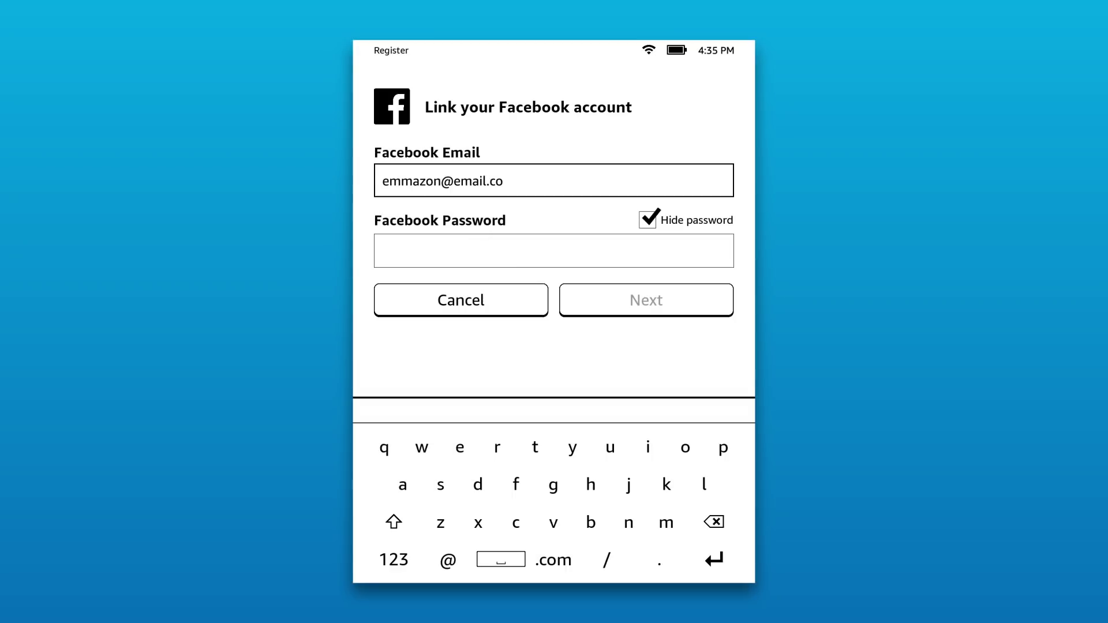
pyautogui.click(553, 251)
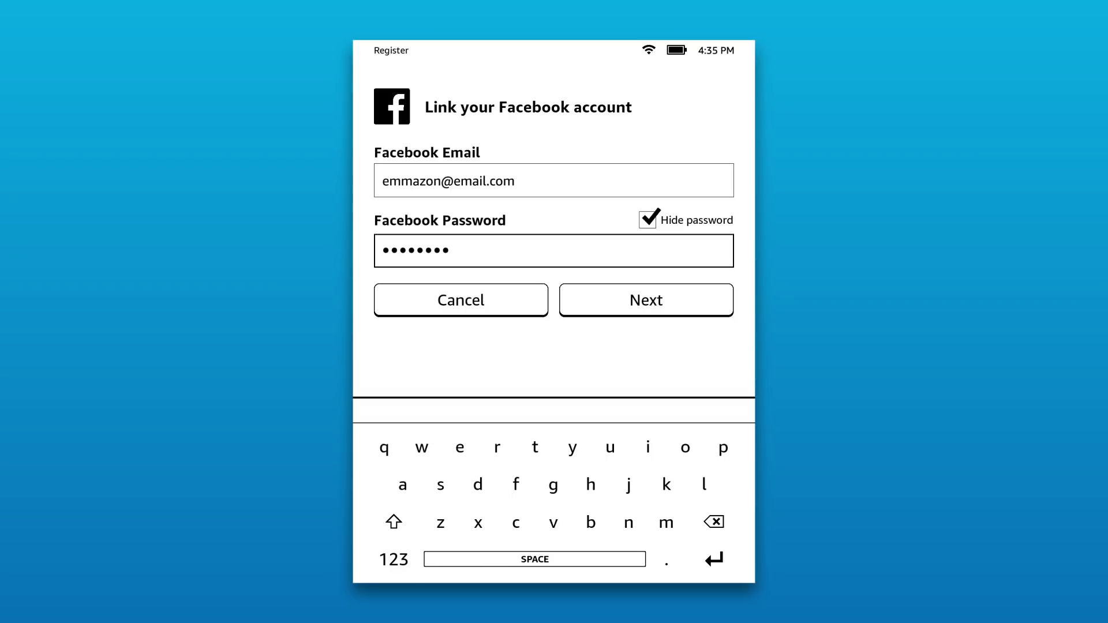
pyautogui.click(647, 300)
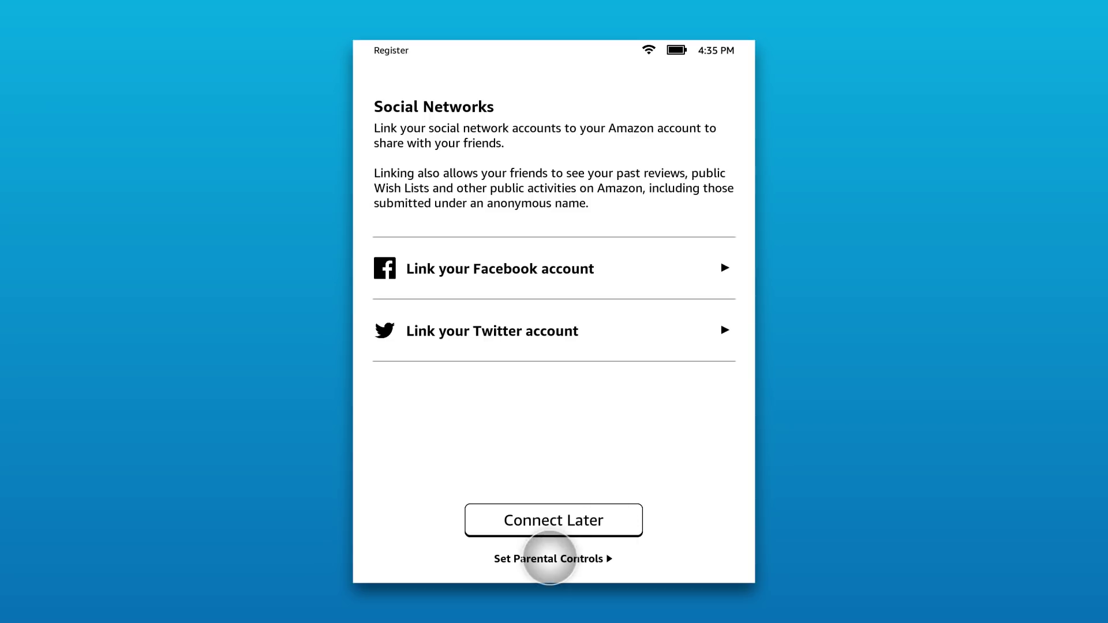
pyautogui.click(553, 558)
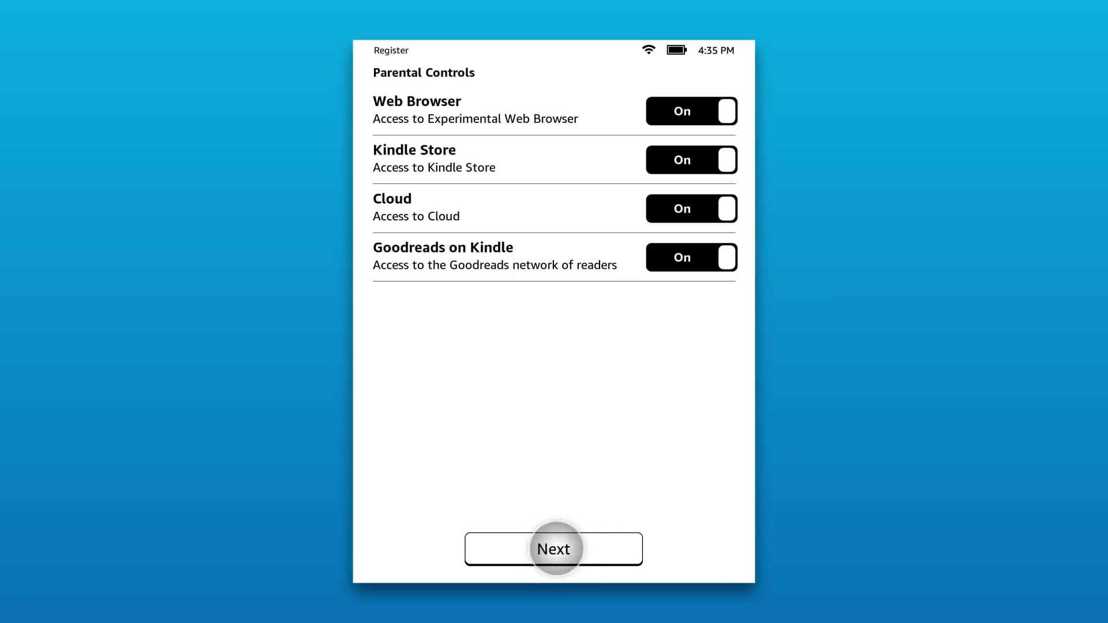
# Accept parental controls with all four access options left on.
pyautogui.click(554, 549)
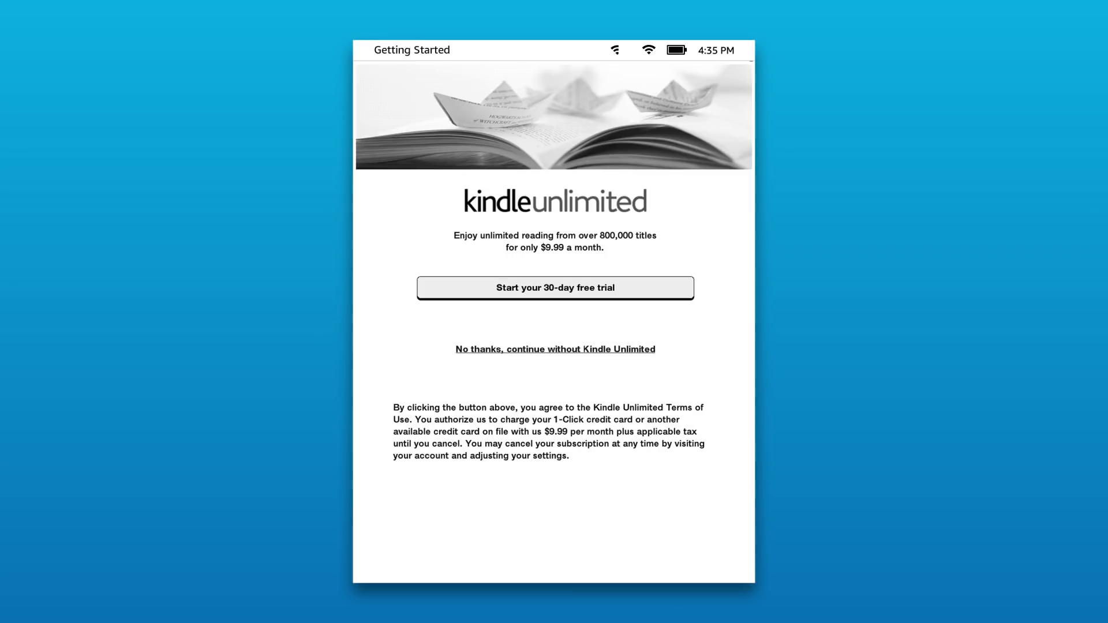